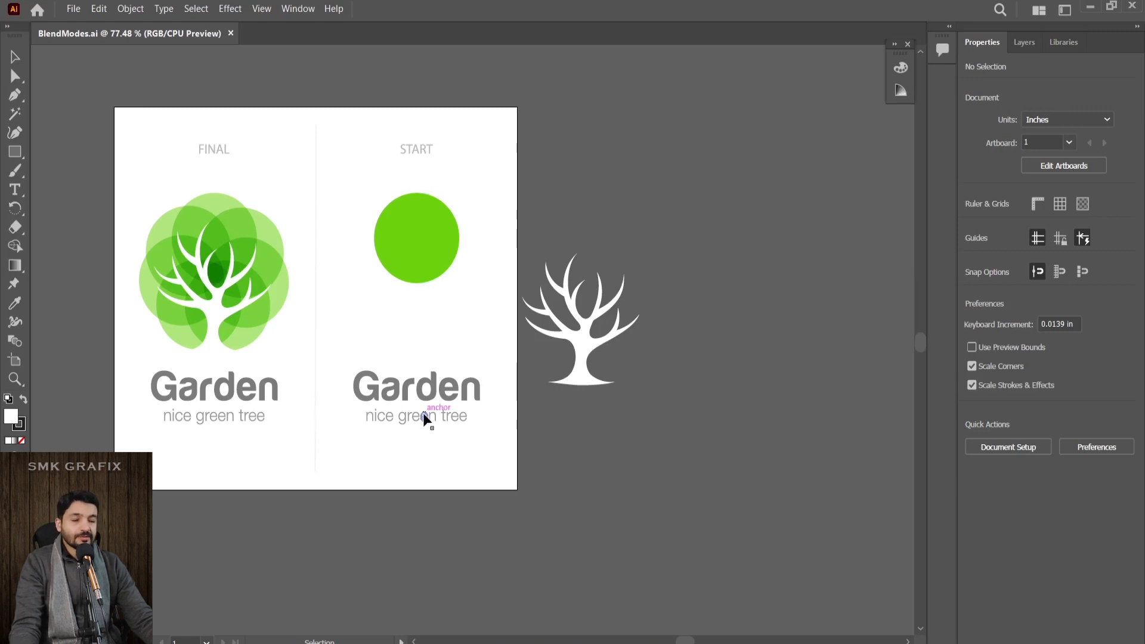
Step: Create a copy of the green circle rotated 52° about a point in the circle's lower half
{"action": "left_click", "coordinate": [434, 252]}
{"action": "left_click", "coordinate": [434, 251]}
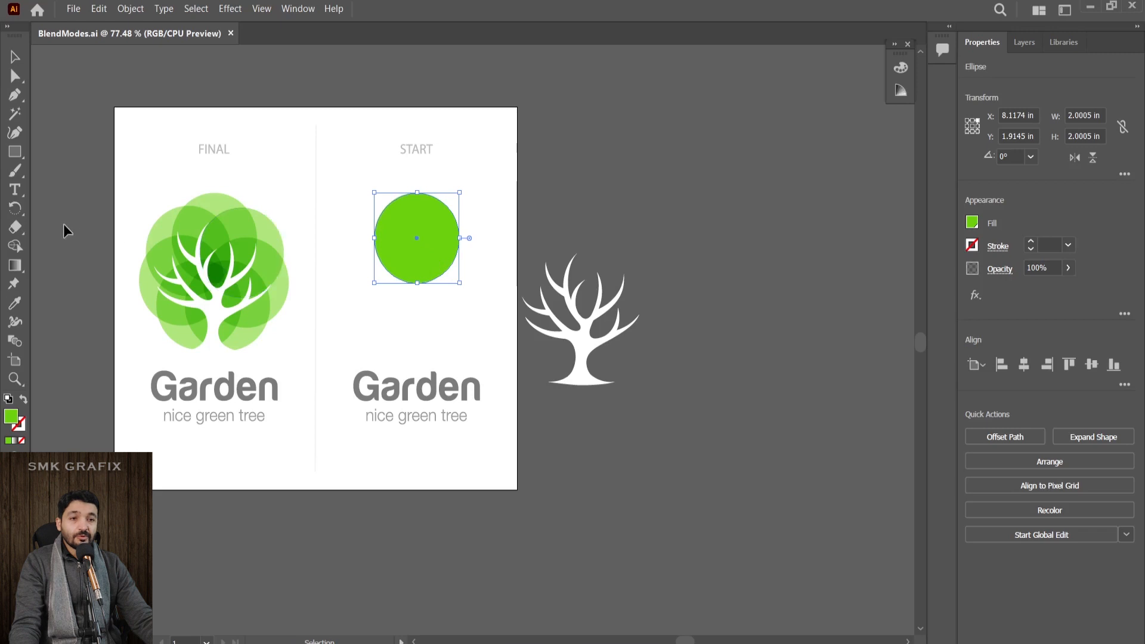
{"action": "left_click", "coordinate": [21, 211]}
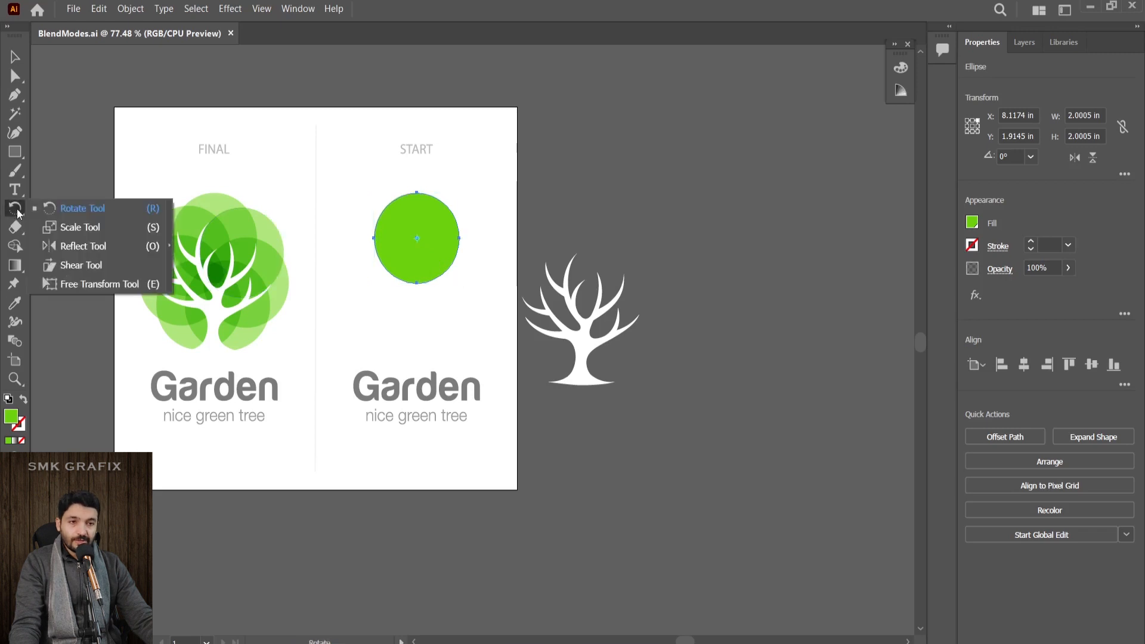
{"action": "left_click", "coordinate": [70, 209]}
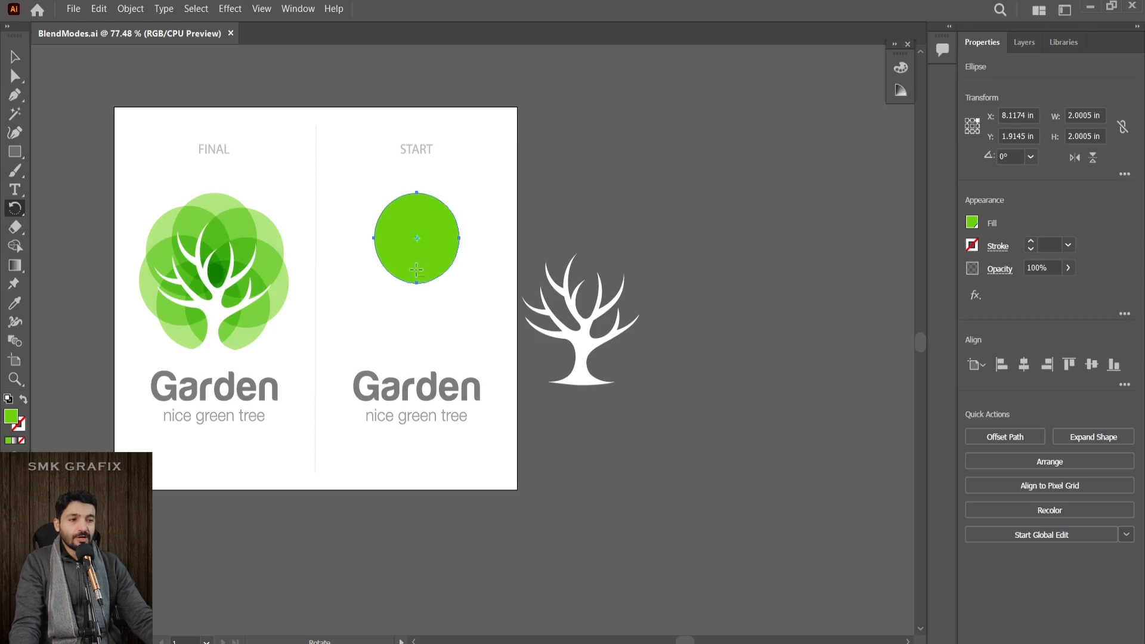
{"action": "left_click", "coordinate": [416, 270], "text": "alt"}
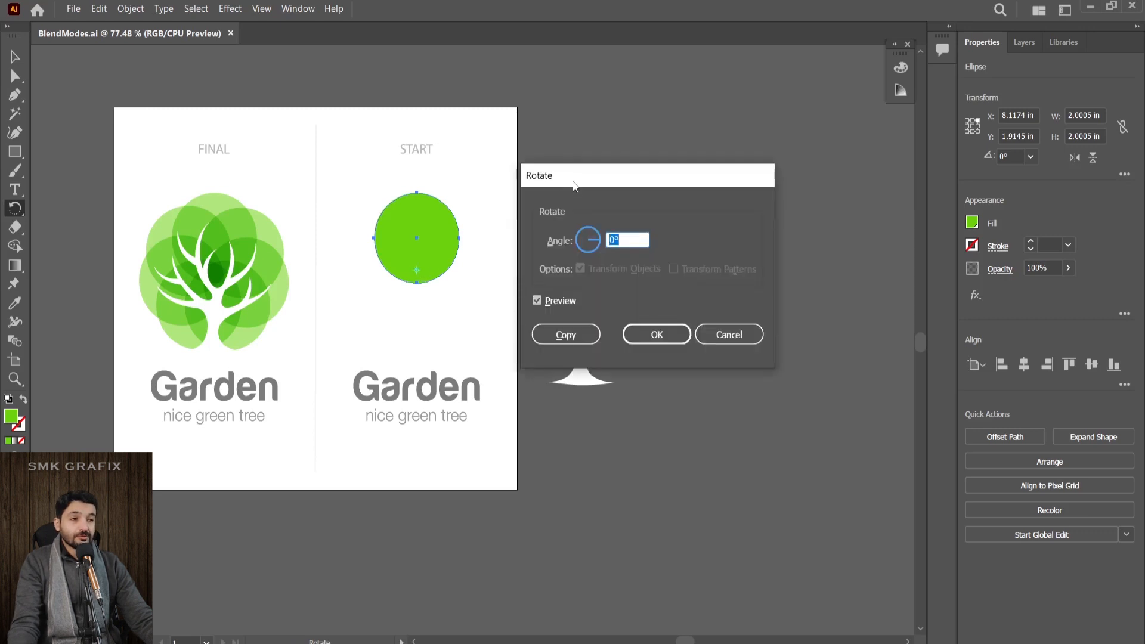
{"action": "left_click_drag", "start_coordinate": [573, 182], "coordinate": [541, 180]}
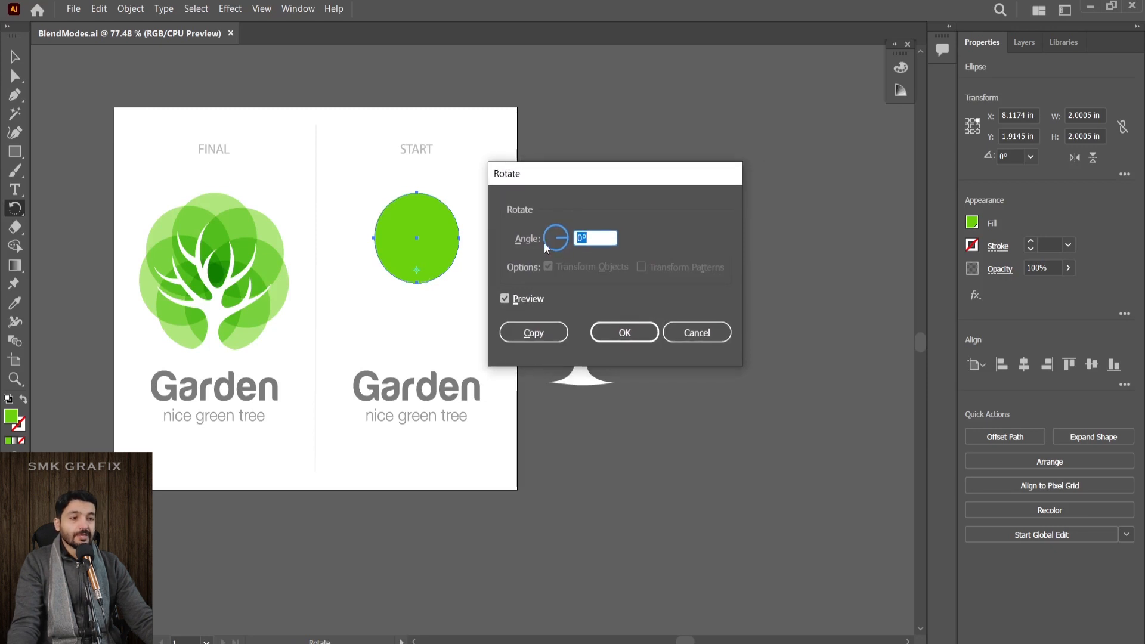
{"action": "left_click", "coordinate": [528, 297]}
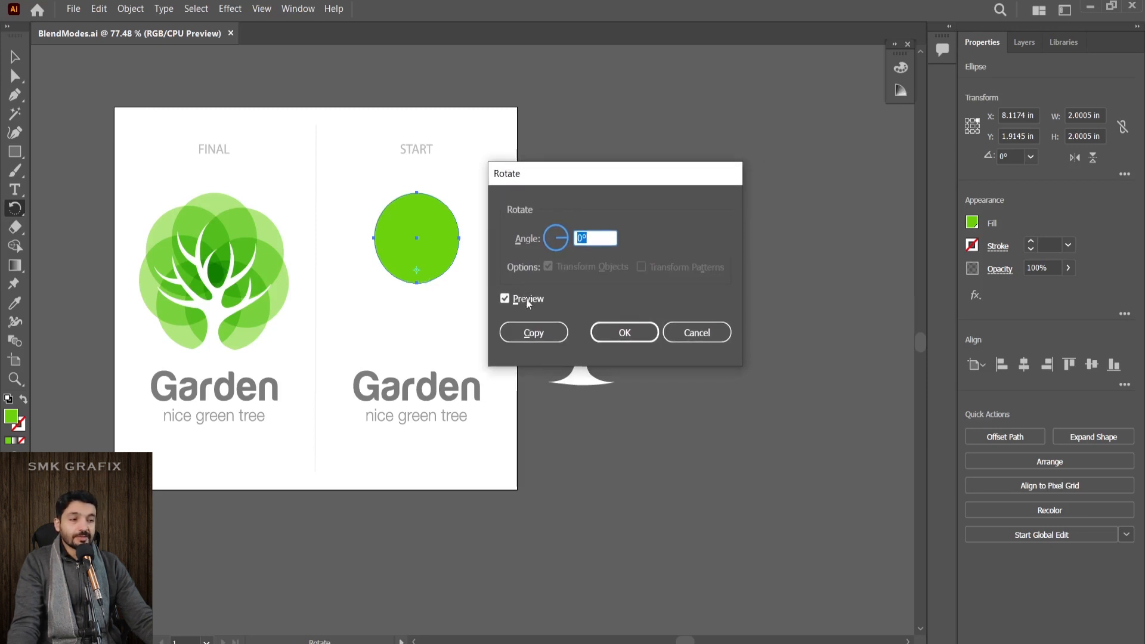
{"action": "left_click", "coordinate": [529, 301]}
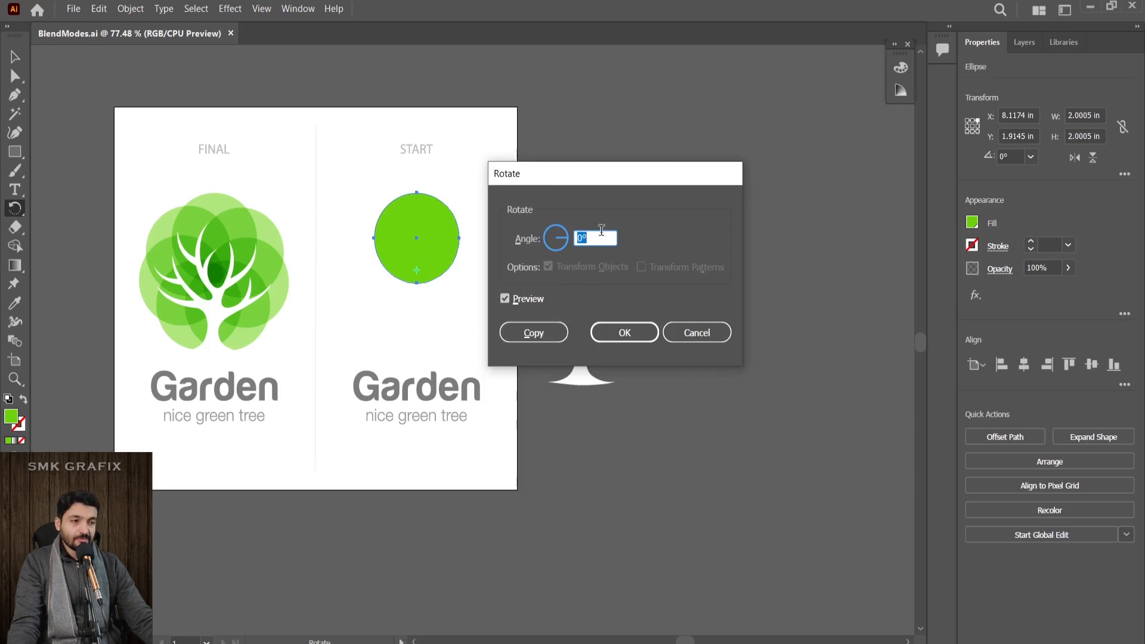
{"action": "type", "text": "52"}
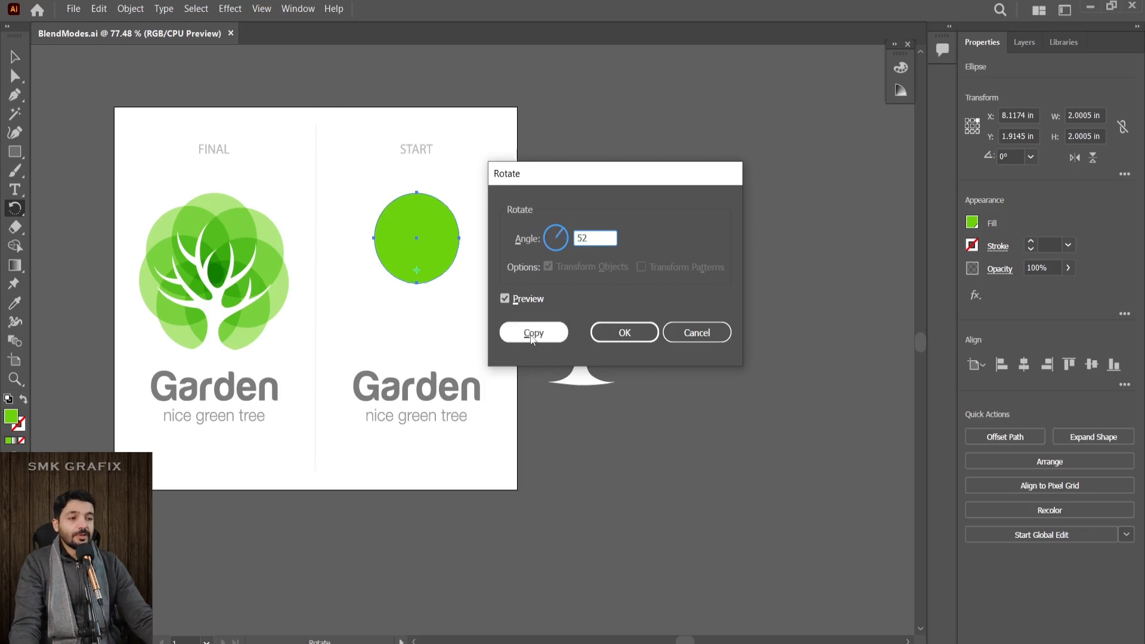
{"action": "left_click", "coordinate": [532, 337]}
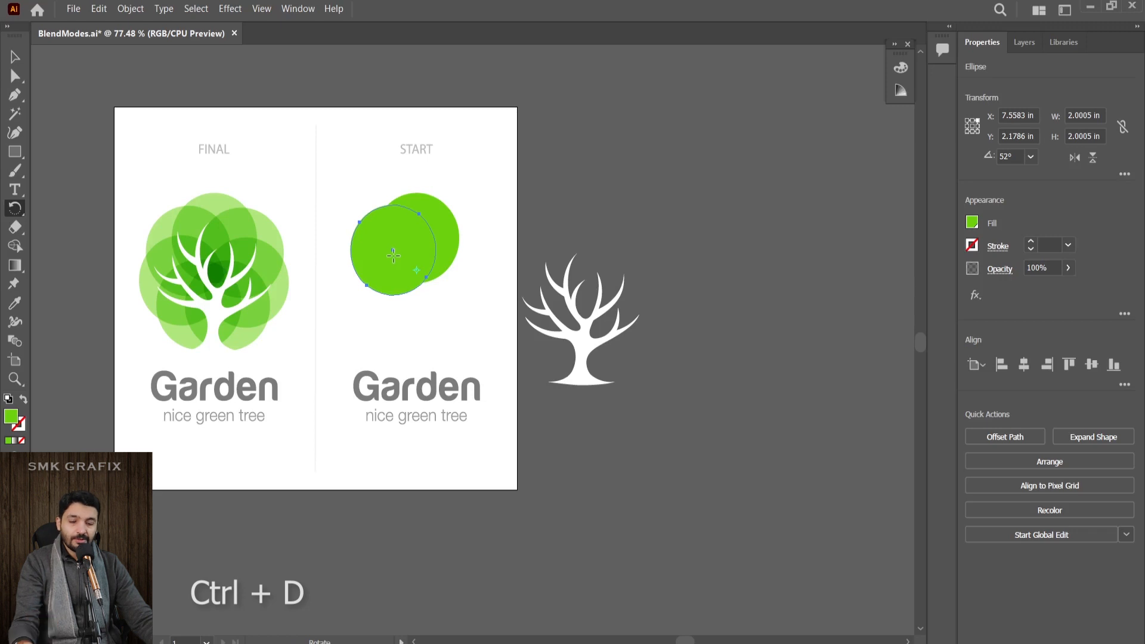
Step: Repeat the rotated copy five more times to complete a ring of seven overlapping green circles
{"action": "key", "text": "ctrl"}
{"action": "key", "text": "ctrl+d"}
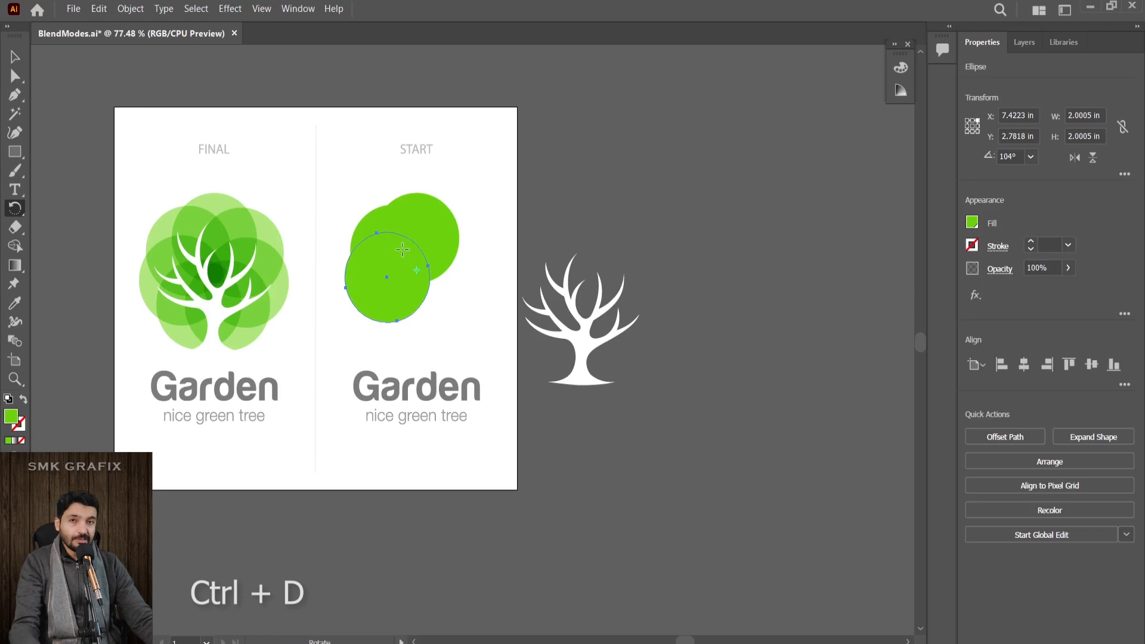
{"action": "key", "text": "ctrl"}
{"action": "key", "text": "ctrl+d"}
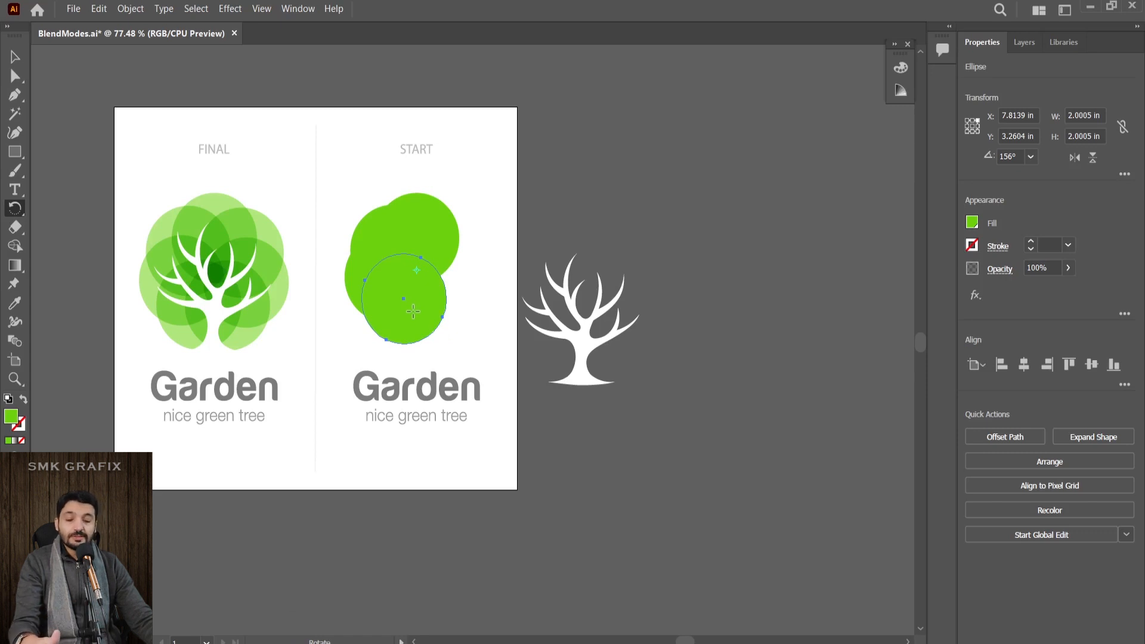
{"action": "key", "text": "ctrl+d"}
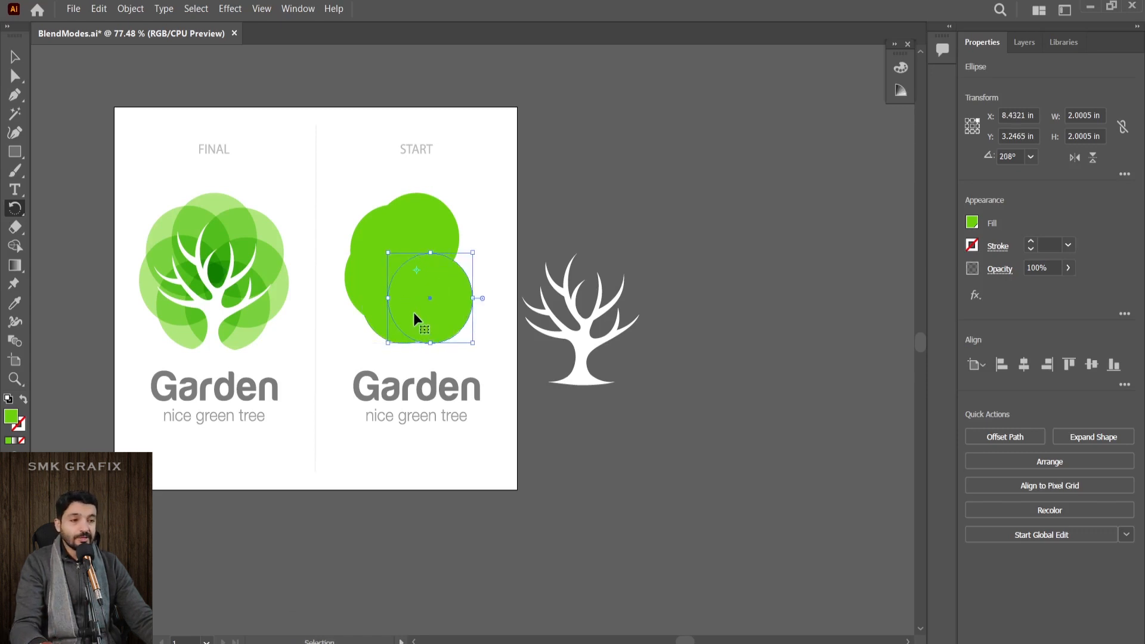
{"action": "key", "text": "ctrl+d"}
{"action": "key", "text": "ctrl+d"}
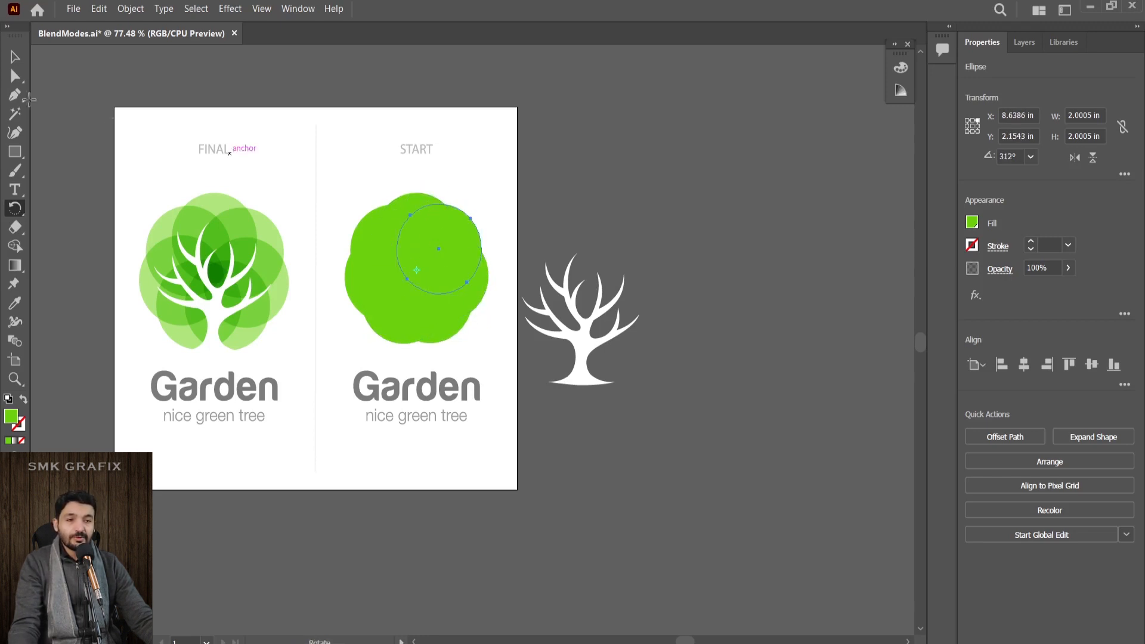
Step: Try the Screen blend mode on all seven overlapping green circles
{"action": "left_click", "coordinate": [21, 54]}
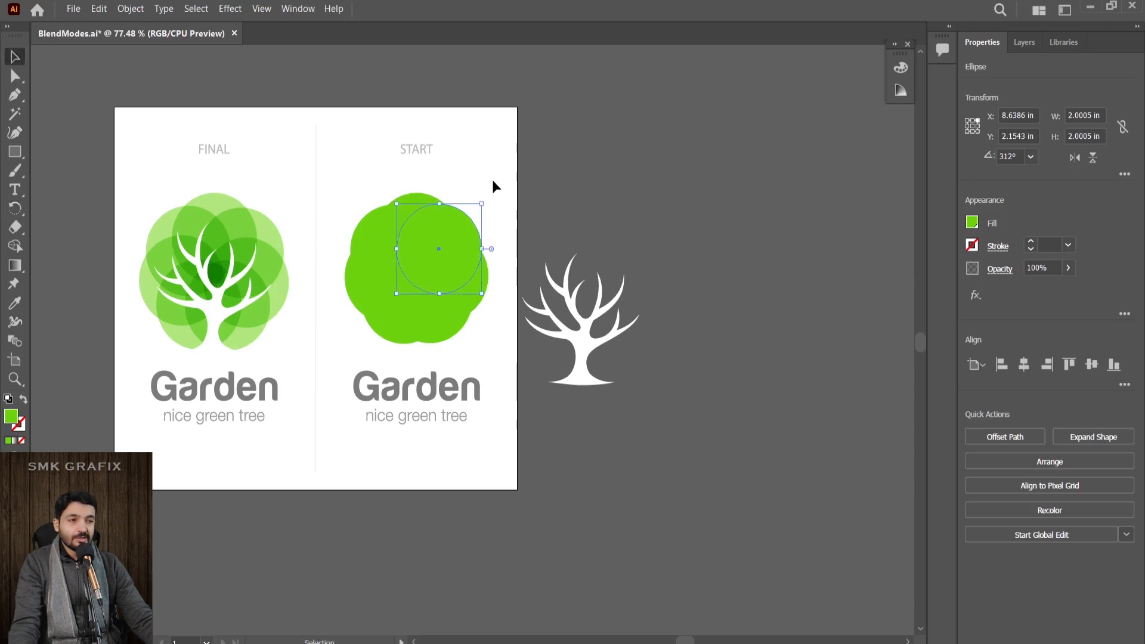
{"action": "left_click_drag", "start_coordinate": [492, 180], "coordinate": [336, 351]}
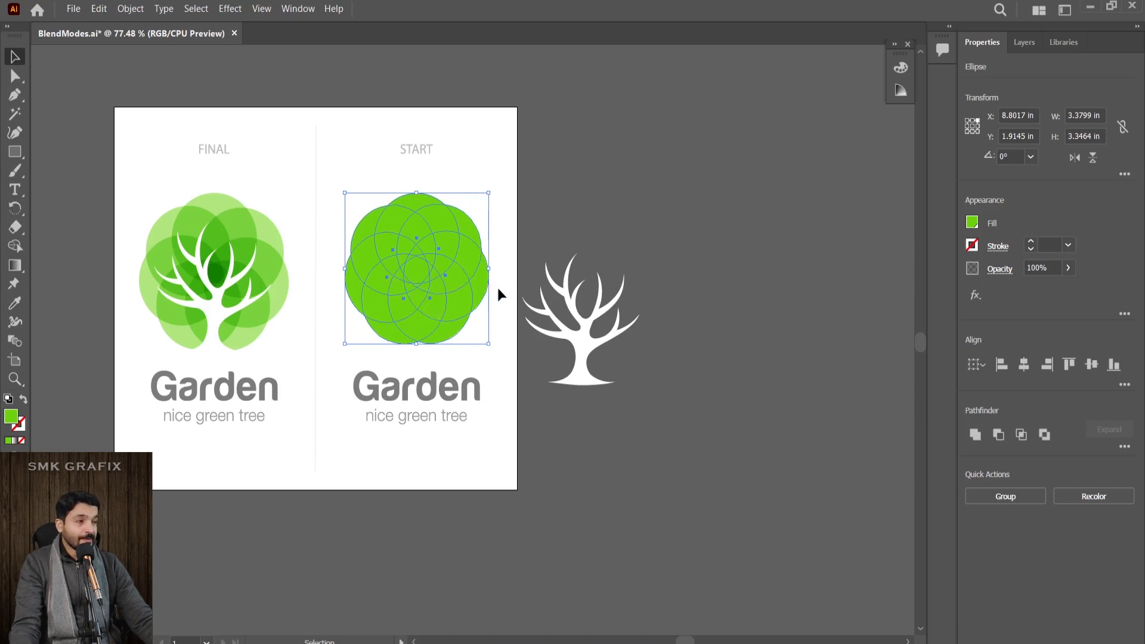
{"action": "left_click", "coordinate": [996, 272]}
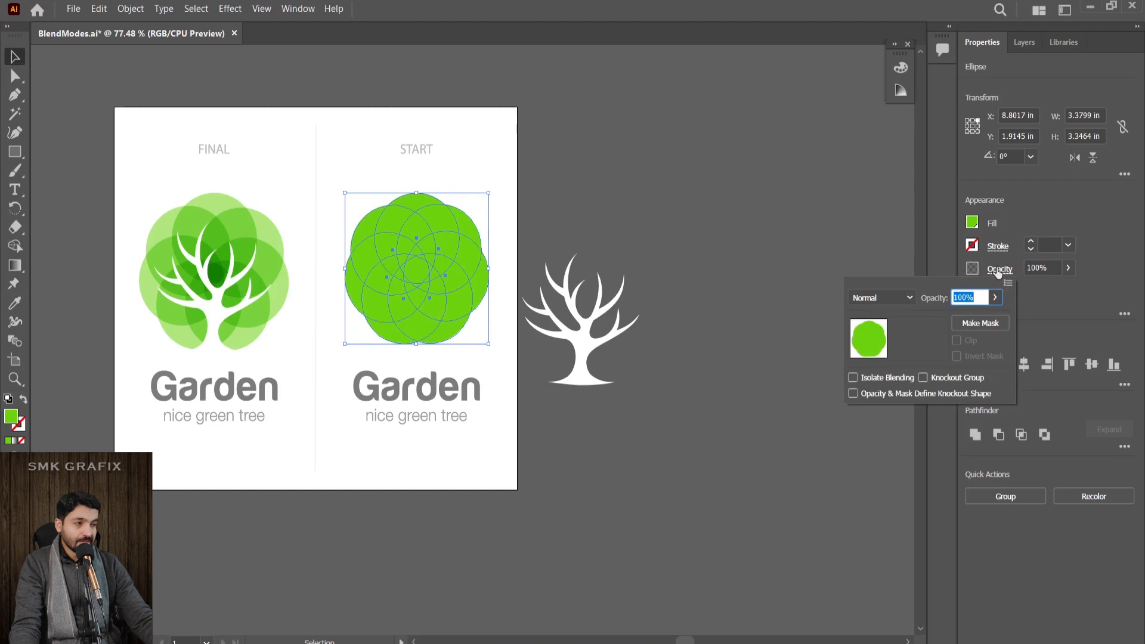
{"action": "left_click", "coordinate": [908, 297]}
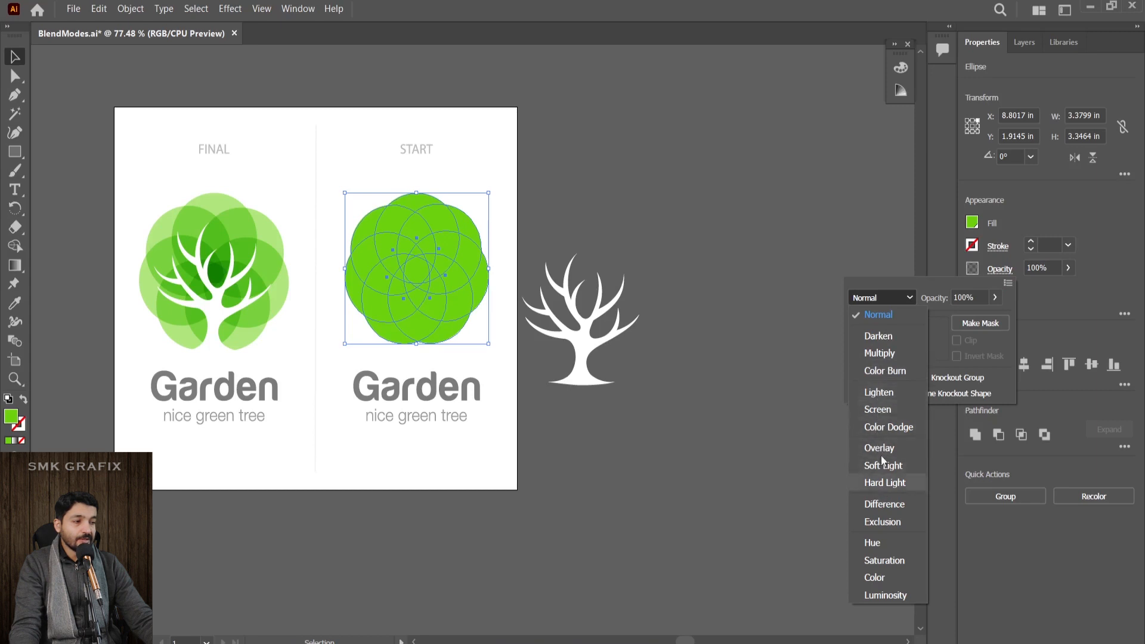
{"action": "left_click", "coordinate": [877, 404]}
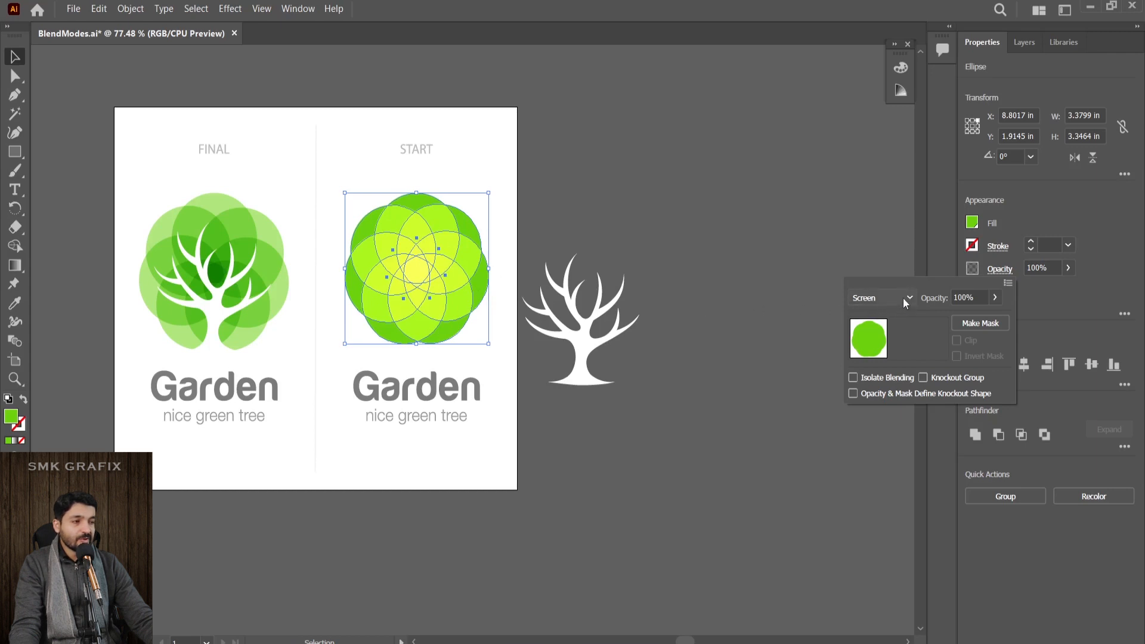
{"action": "left_click", "coordinate": [611, 177]}
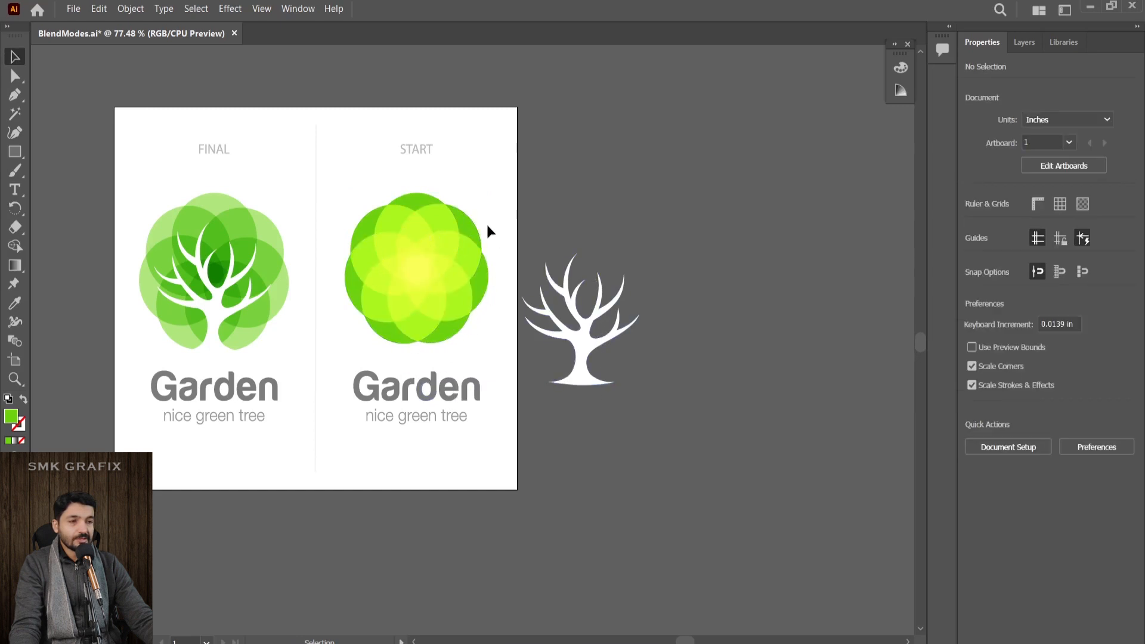
Step: Reduce the opacity of all seven overlapping circles to 54%
{"action": "left_click_drag", "start_coordinate": [494, 190], "coordinate": [327, 359]}
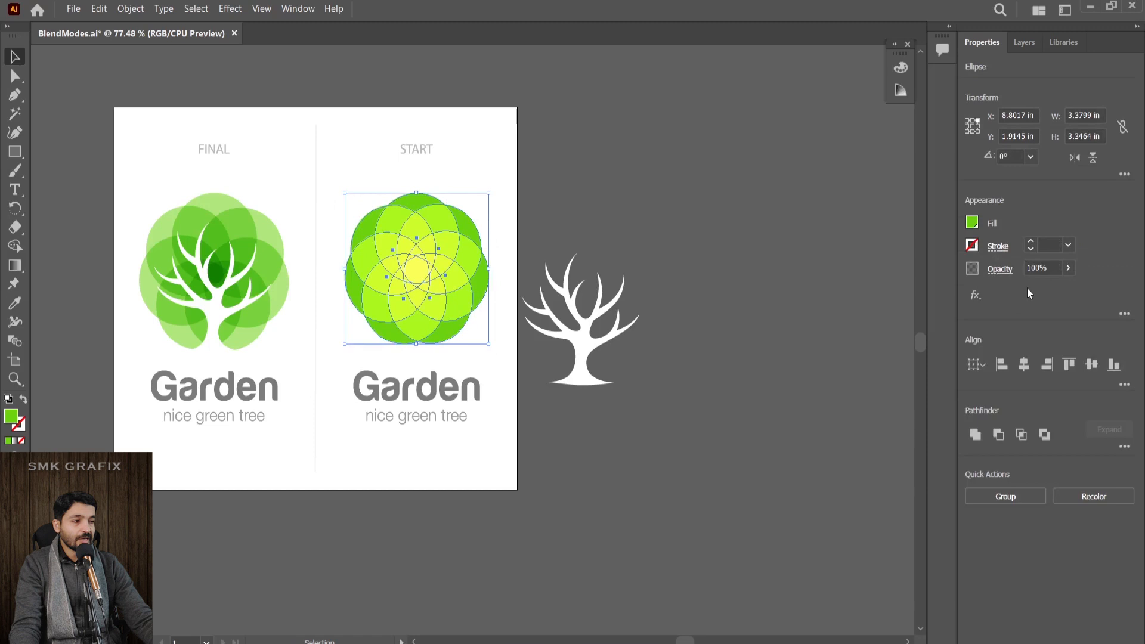
{"action": "left_click", "coordinate": [1067, 268]}
{"action": "left_click_drag", "start_coordinate": [1053, 287], "coordinate": [1050, 289]}
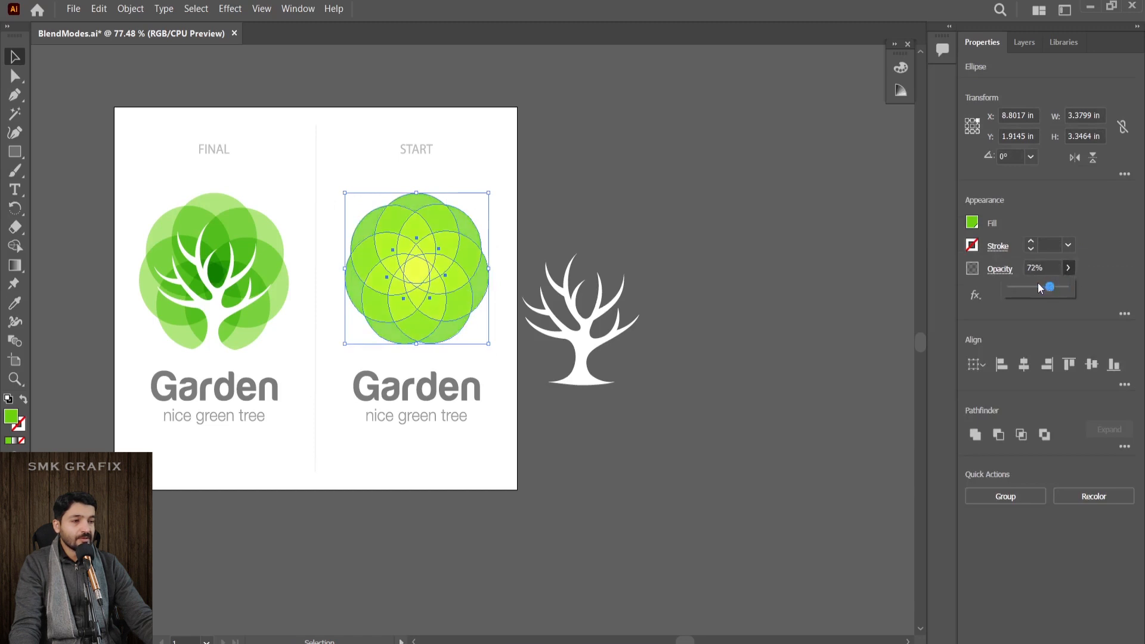
{"action": "left_click", "coordinate": [1038, 288]}
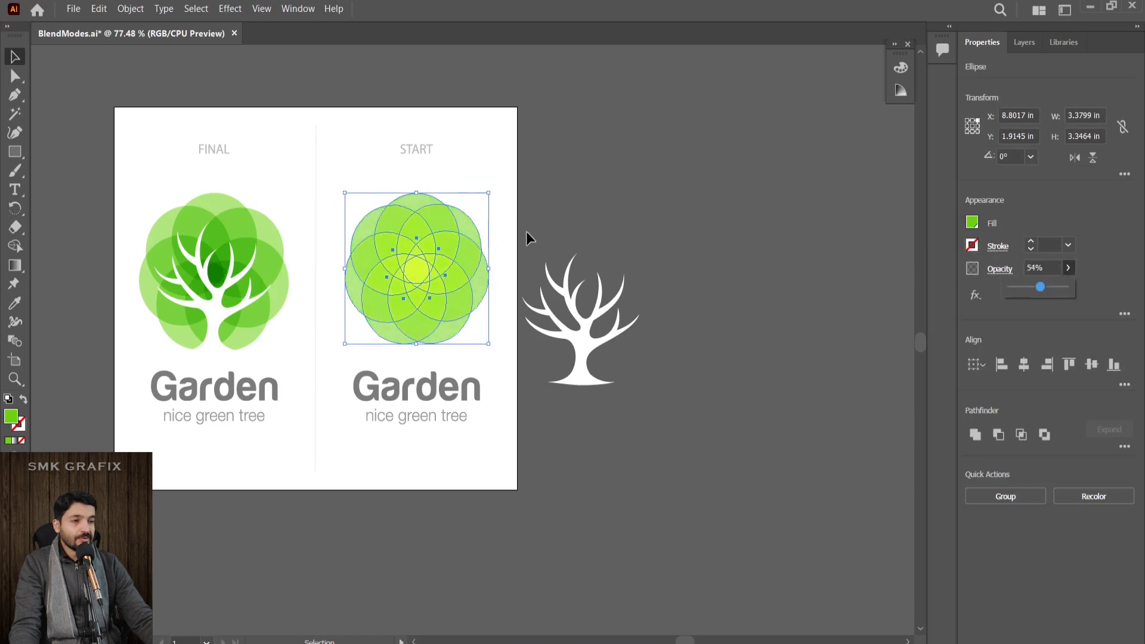
{"action": "left_click", "coordinate": [295, 156]}
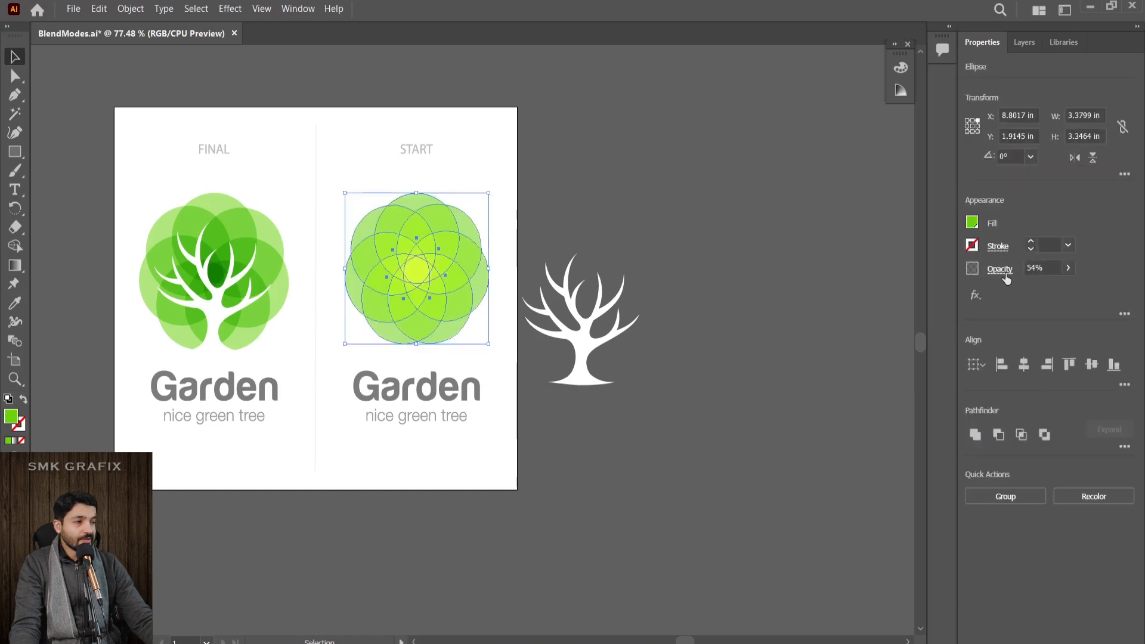
Step: Try the Color Dodge, Overlay, Soft Light, Hard Light and Difference blend modes on the seven circles
{"action": "left_click", "coordinate": [1001, 271]}
{"action": "left_click", "coordinate": [902, 297]}
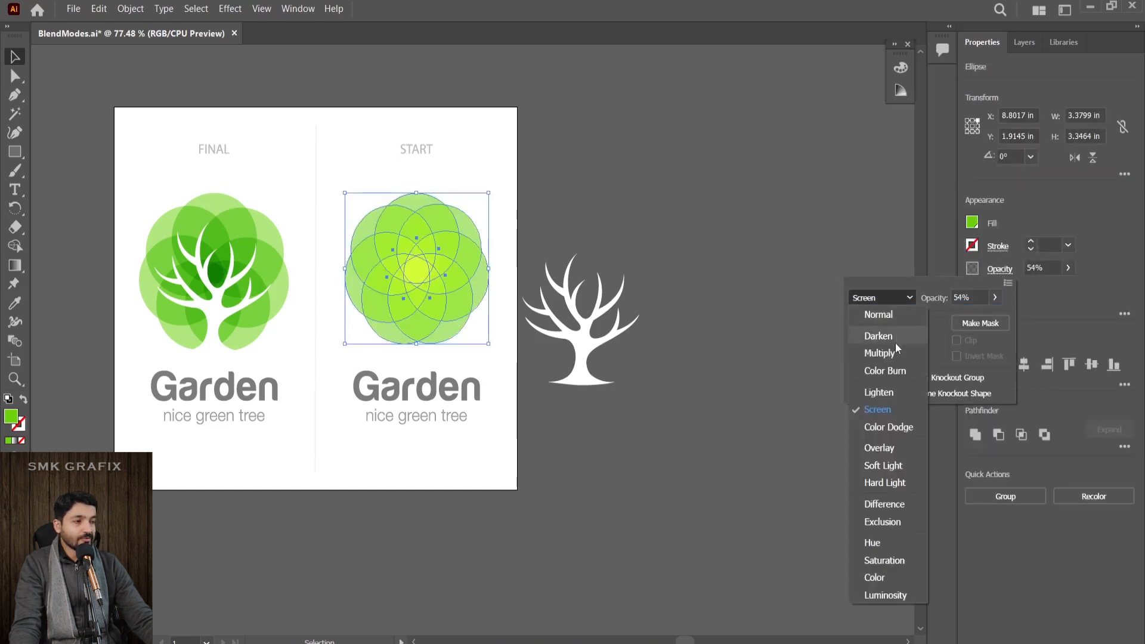
{"action": "left_click", "coordinate": [887, 429]}
{"action": "left_click", "coordinate": [897, 298]}
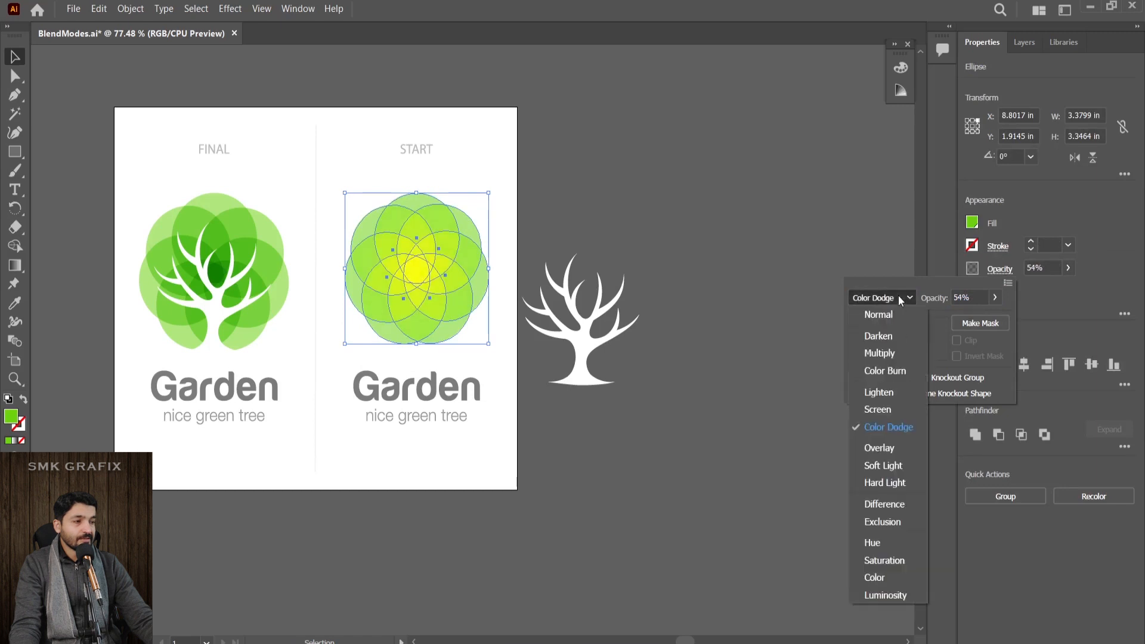
{"action": "left_click", "coordinate": [891, 447]}
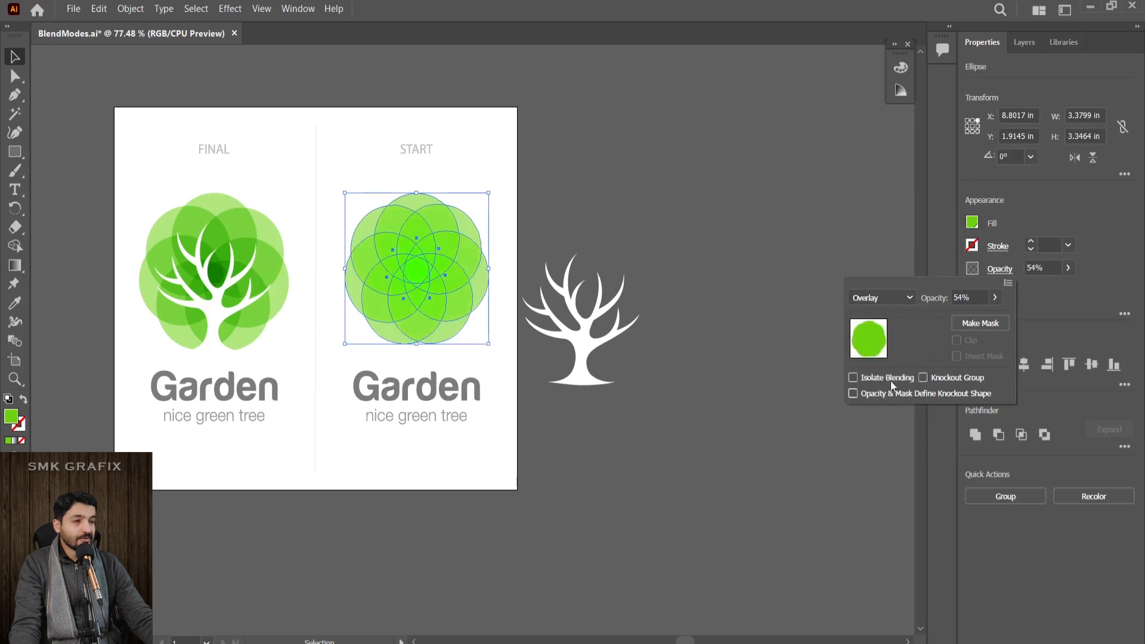
{"action": "left_click", "coordinate": [892, 298]}
{"action": "left_click", "coordinate": [885, 466]}
{"action": "left_click", "coordinate": [889, 298]}
{"action": "left_click", "coordinate": [885, 486]}
{"action": "left_click", "coordinate": [887, 300]}
{"action": "left_click", "coordinate": [886, 499]}
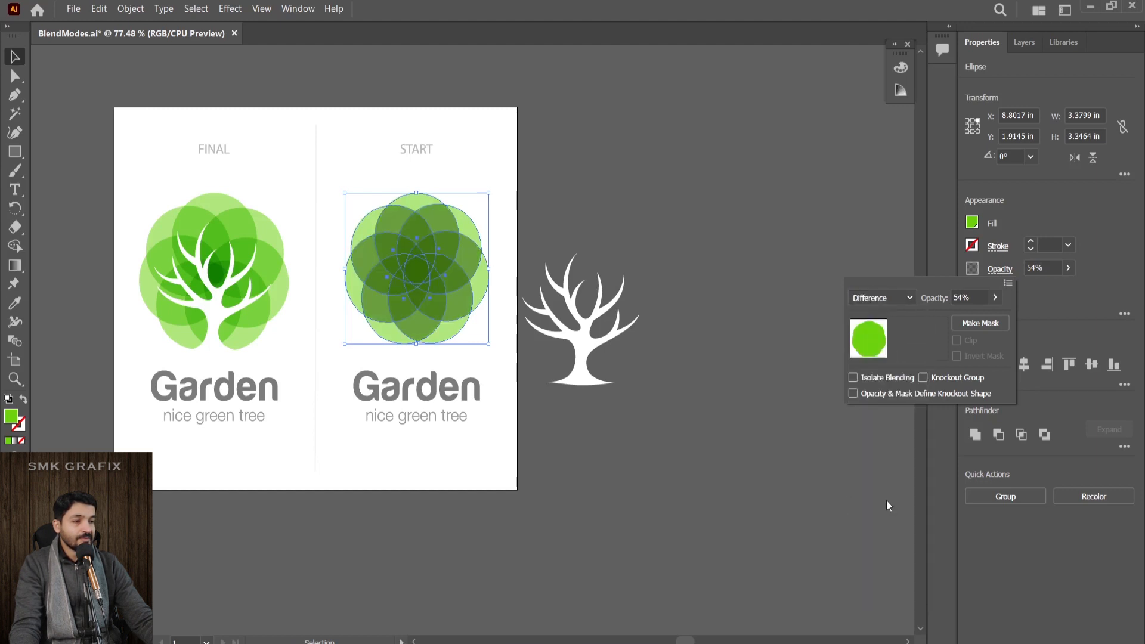
Step: Try the Exclusion, Hue, Lighten and Darken blend modes on the seven circles
{"action": "left_click", "coordinate": [890, 297]}
{"action": "left_click", "coordinate": [878, 524]}
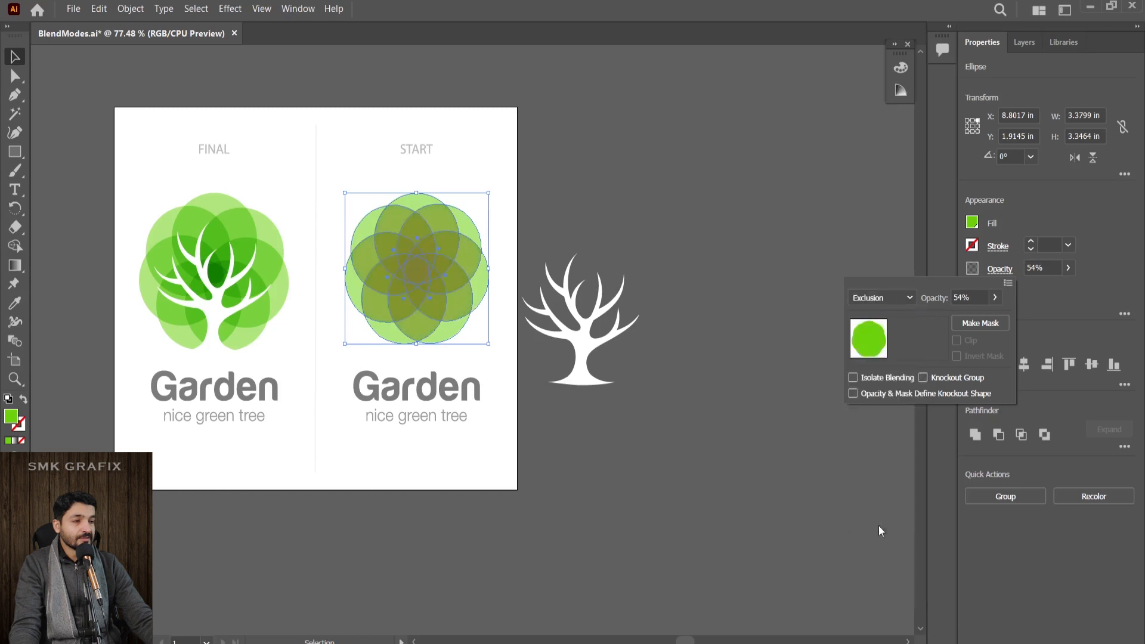
{"action": "left_click", "coordinate": [900, 298]}
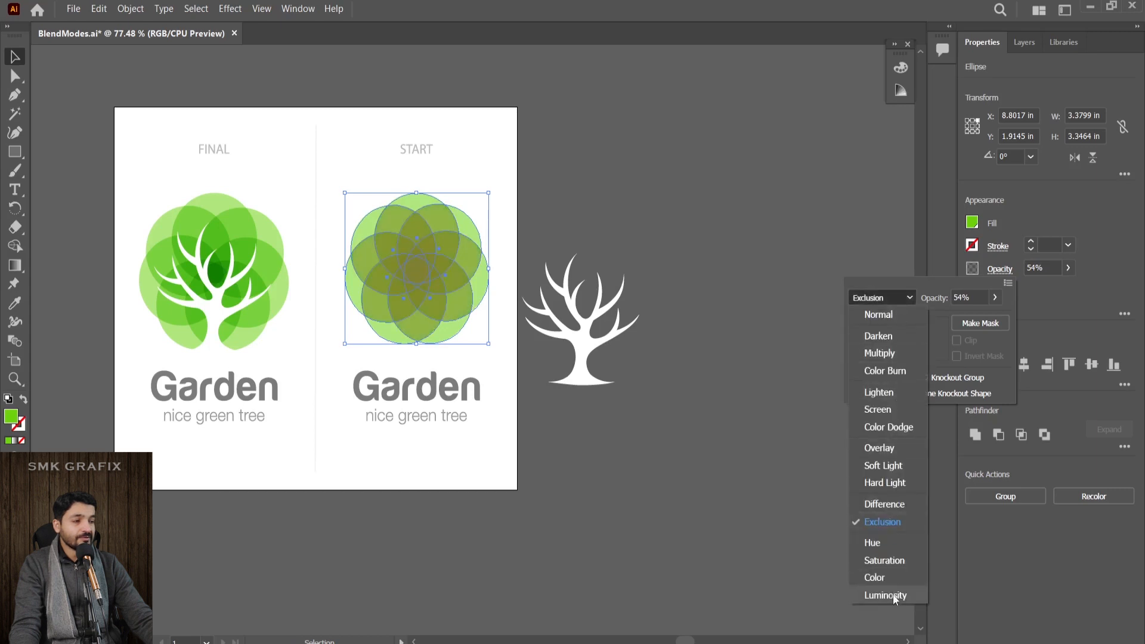
{"action": "left_click", "coordinate": [887, 541]}
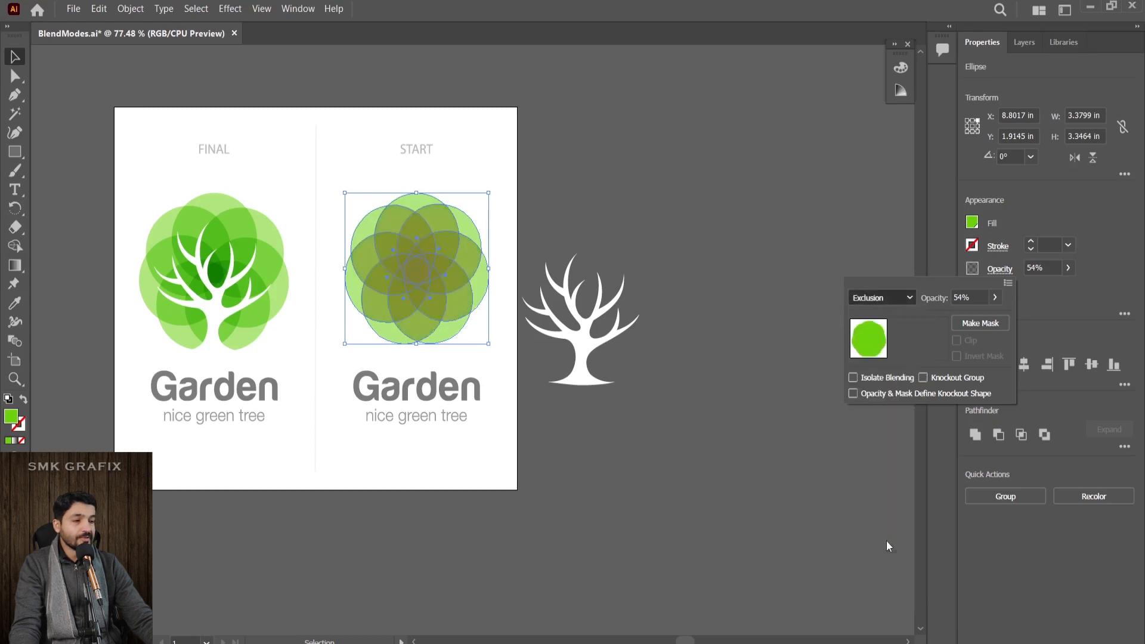
{"action": "left_click", "coordinate": [893, 294]}
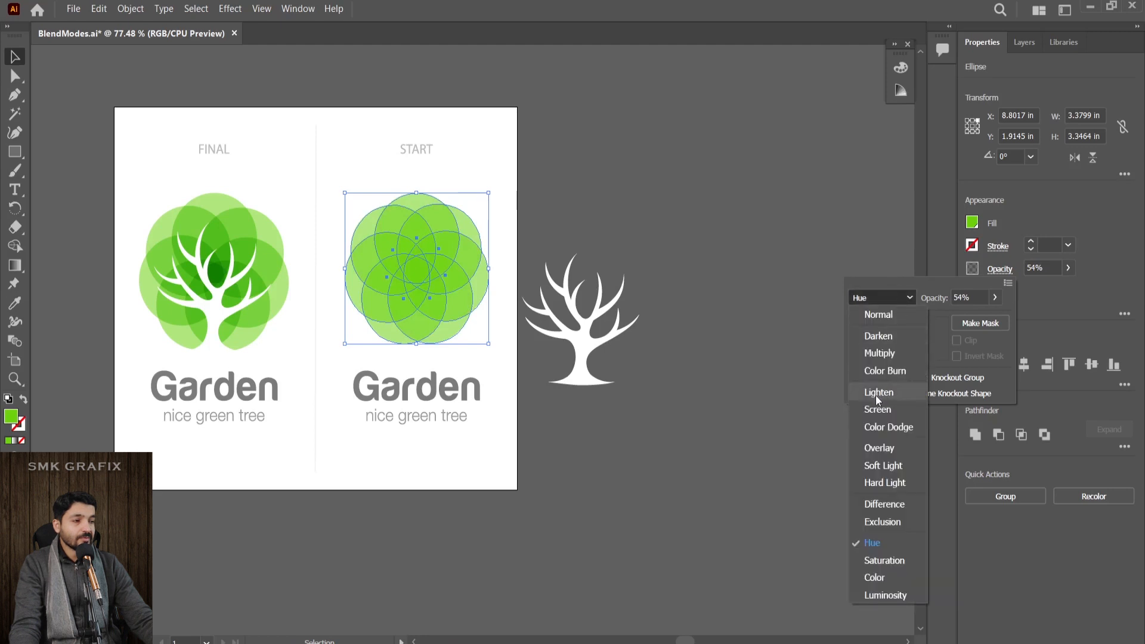
{"action": "left_click", "coordinate": [877, 392]}
{"action": "left_click", "coordinate": [894, 298]}
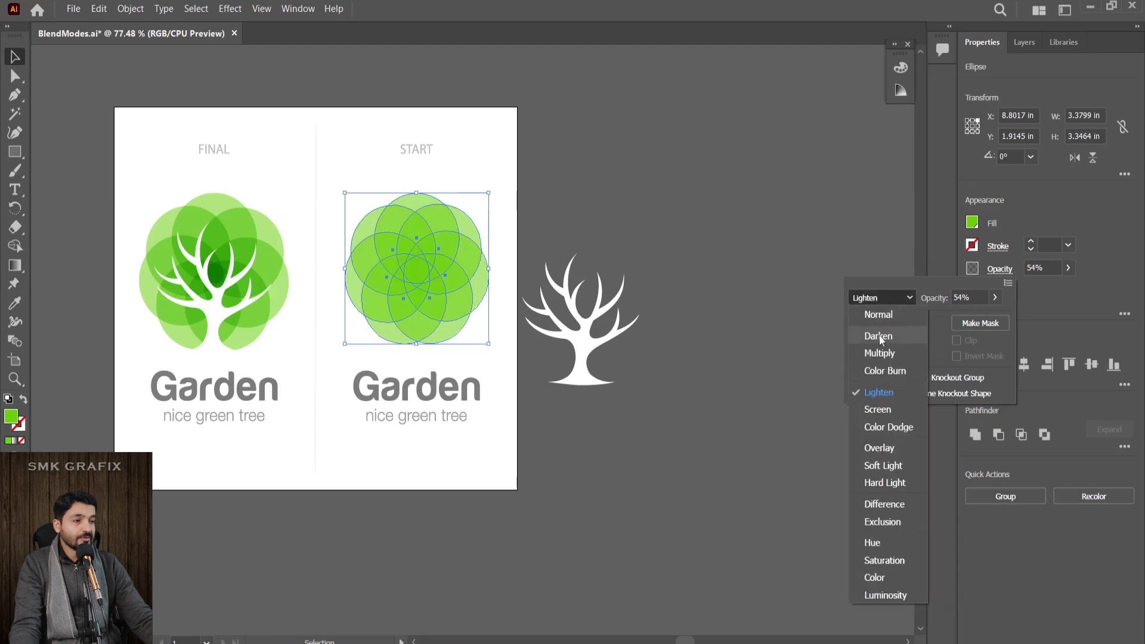
{"action": "left_click", "coordinate": [878, 335]}
Step: Set the blend mode of the seven overlapping circles to Multiply
{"action": "left_click", "coordinate": [884, 295]}
{"action": "left_click", "coordinate": [880, 353]}
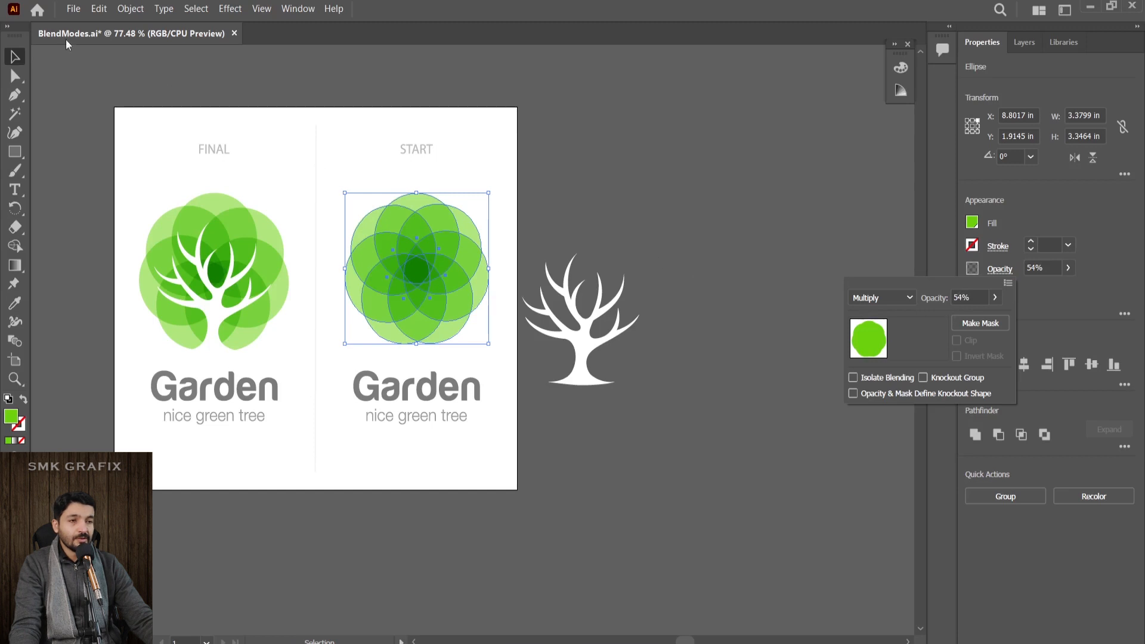
Step: Move the white tree silhouette onto the ring of circles, centred above the Garden text
{"action": "left_click", "coordinate": [15, 57]}
{"action": "left_click", "coordinate": [600, 205]}
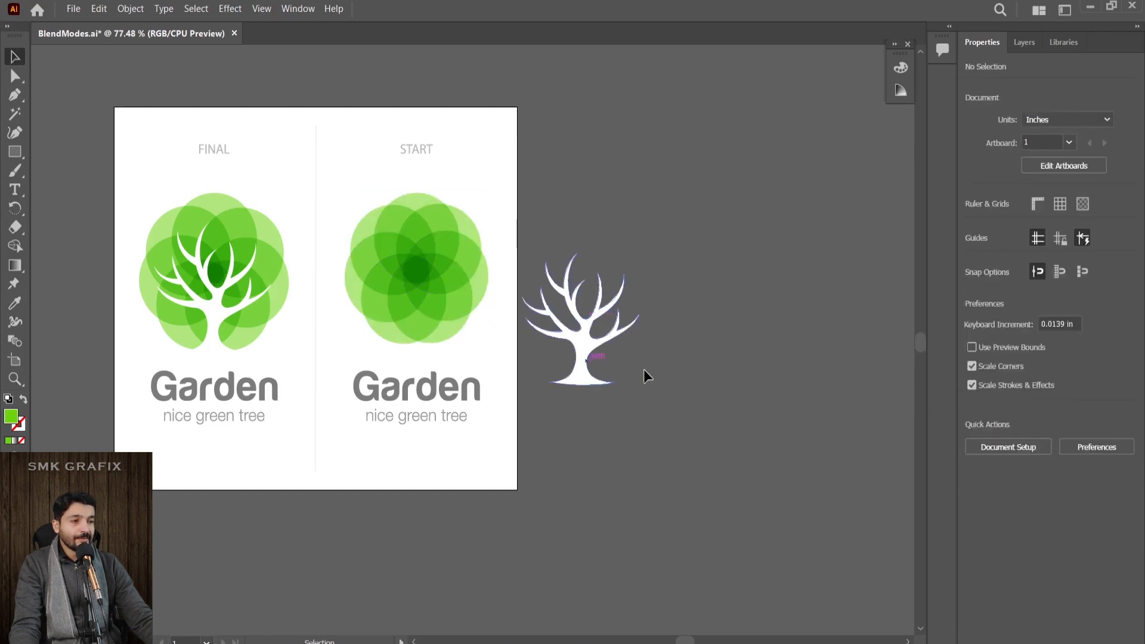
{"action": "left_click_drag", "start_coordinate": [570, 351], "coordinate": [419, 316]}
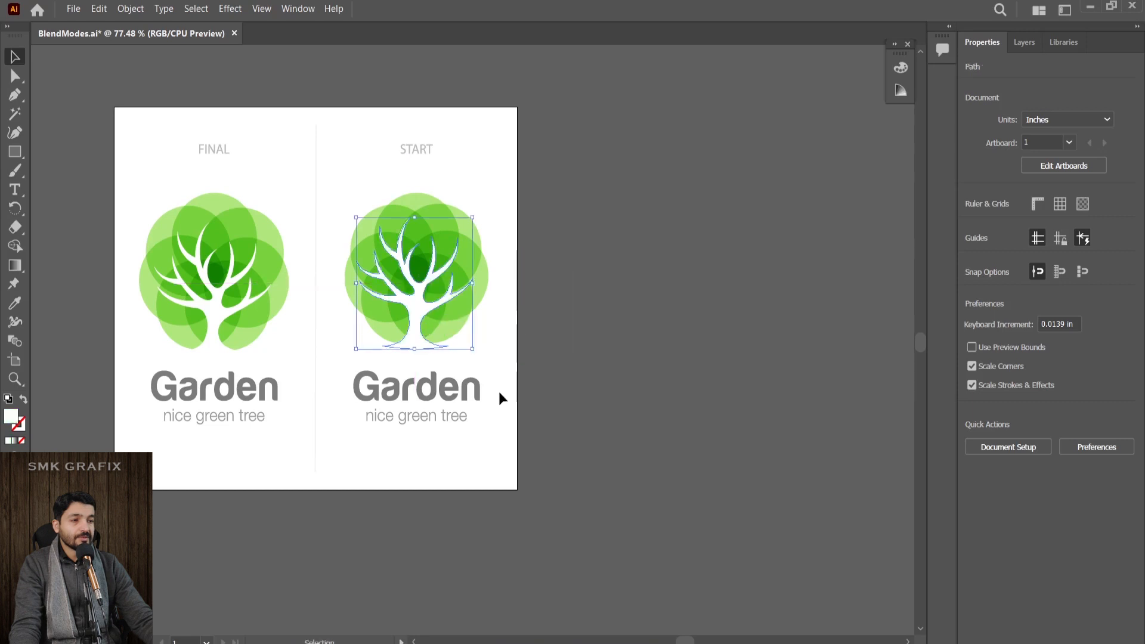
Step: Fine-tune the white tree silhouette's position over the green circles in small increments to about X 8.46 in, Y 2.44 in, and deselect it
{"action": "left_click", "coordinate": [488, 380]}
{"action": "left_click", "coordinate": [411, 316]}
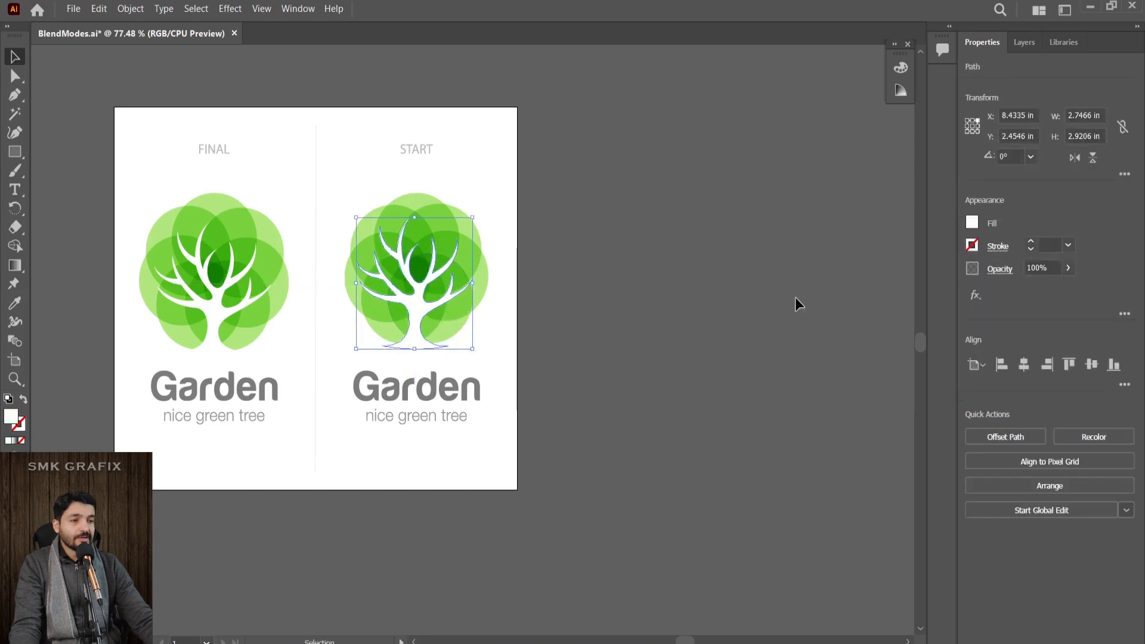
{"action": "key", "text": "Down"}
{"action": "key", "text": "Down"}
{"action": "key", "text": "Down"}
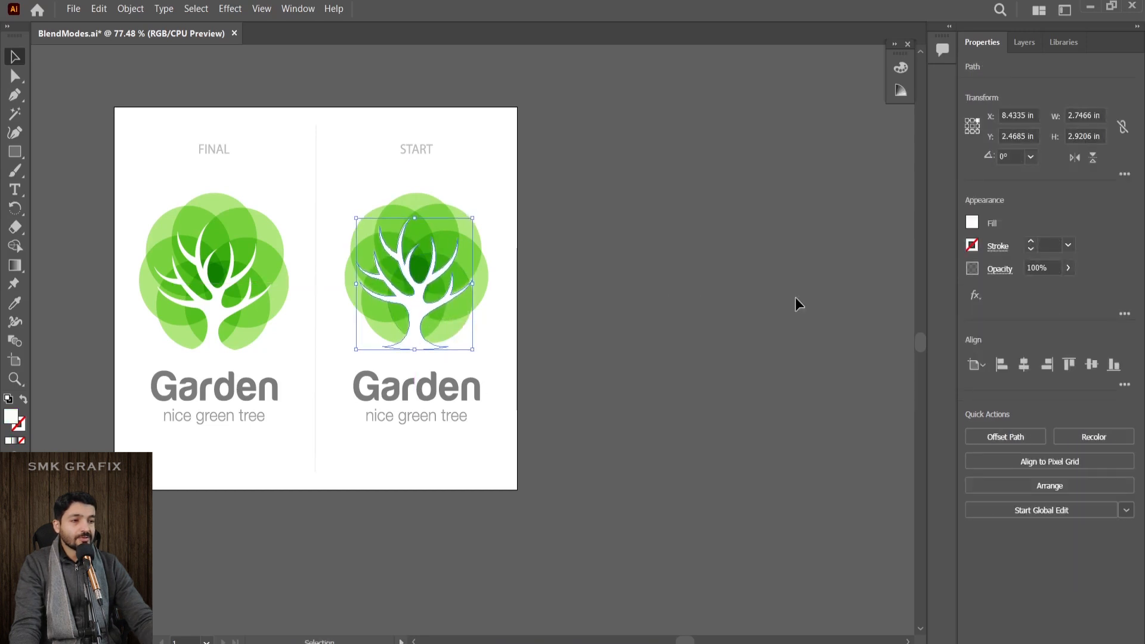
{"action": "key", "text": "Right"}
{"action": "key", "text": "Up"}
{"action": "key", "text": "Up"}
{"action": "key", "text": "Up"}
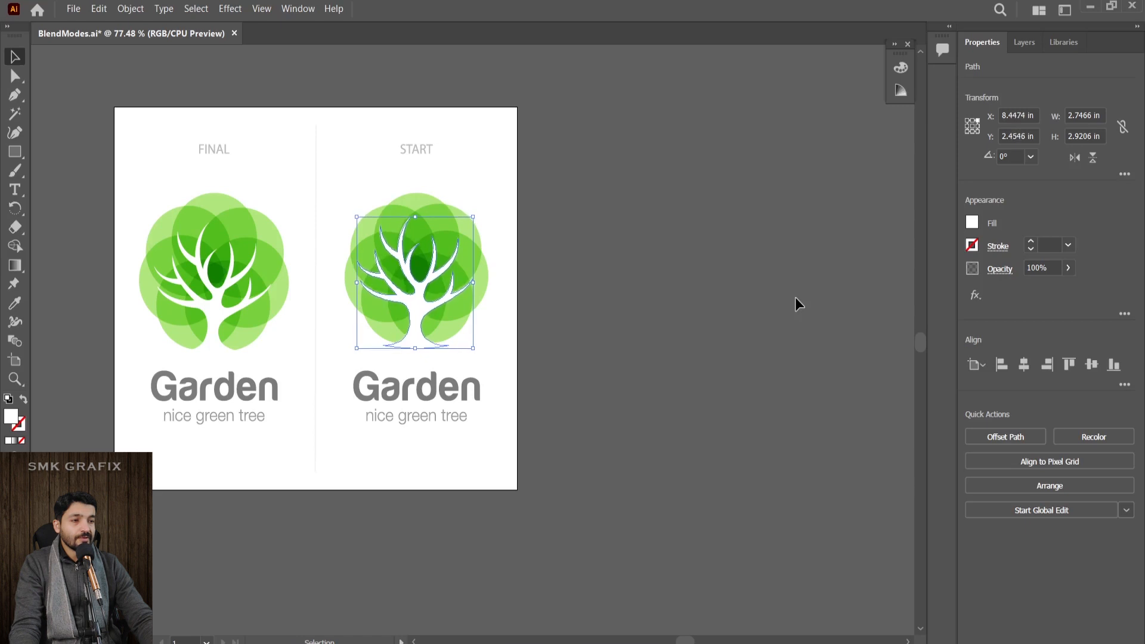
{"action": "key", "text": "Right"}
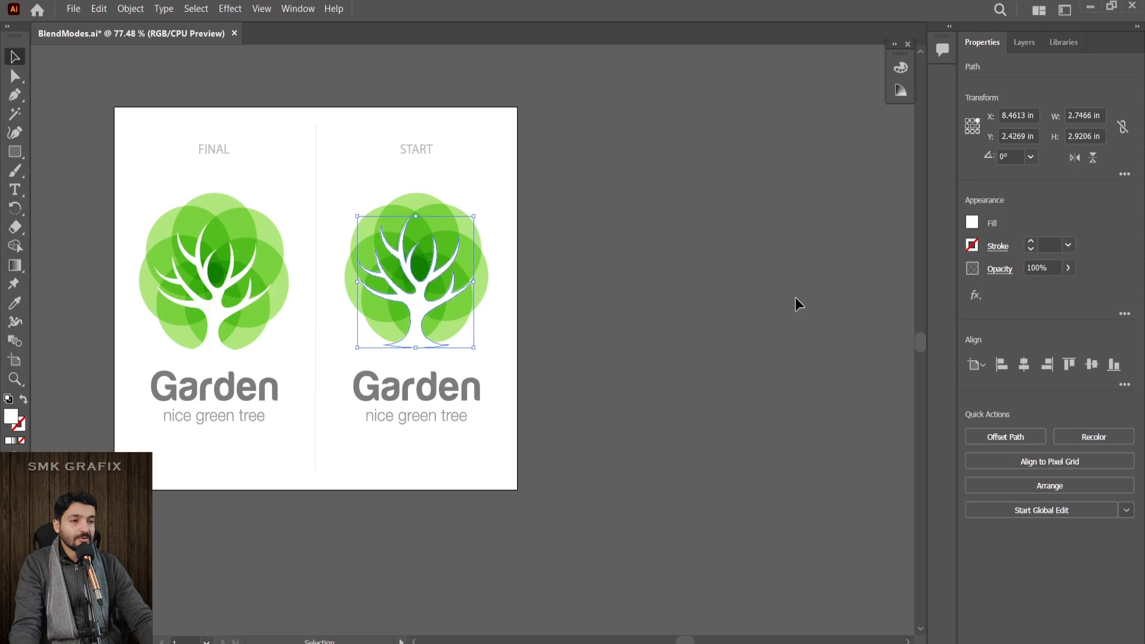
{"action": "key", "text": "Down"}
{"action": "key", "text": "Up"}
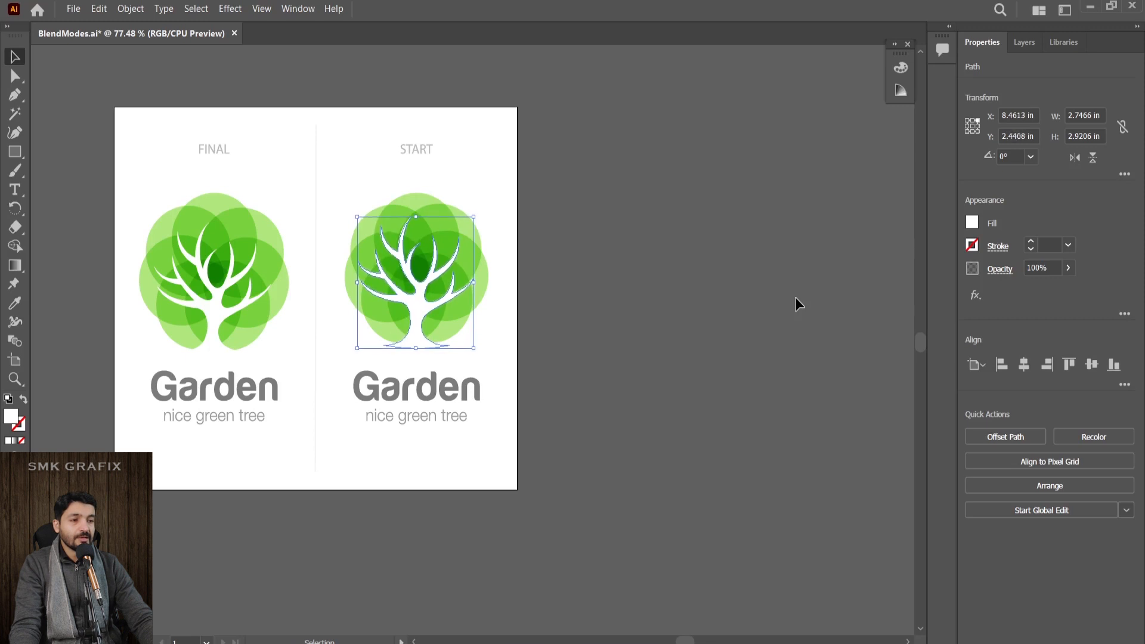
{"action": "left_click", "coordinate": [565, 336]}
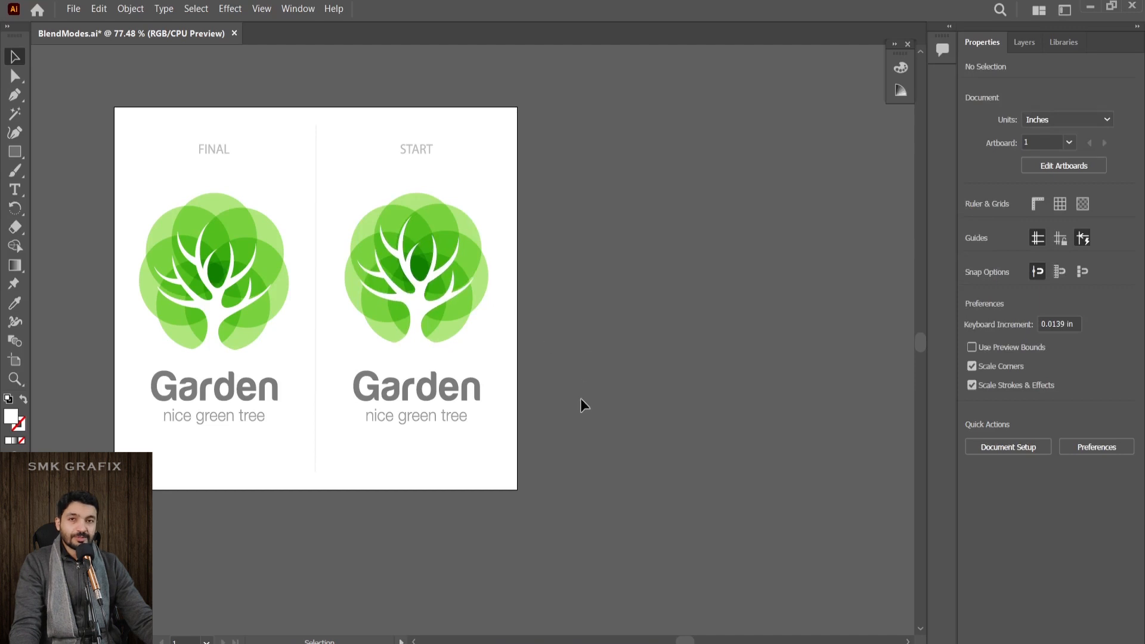